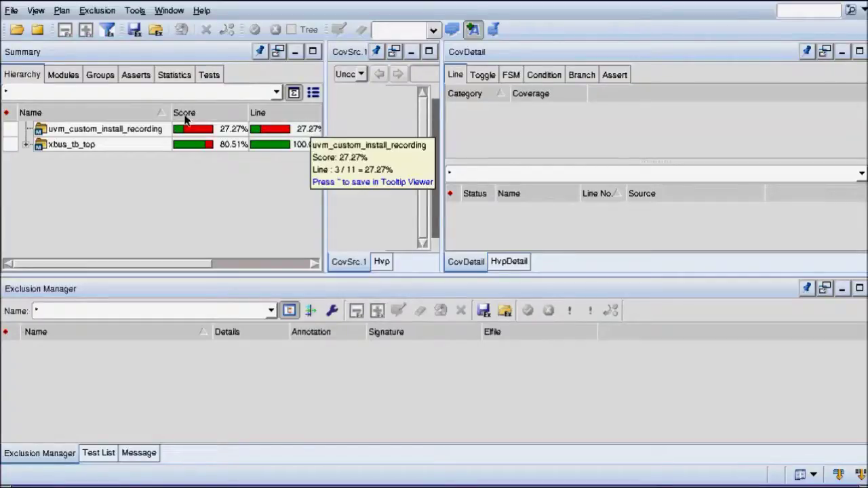
# Maximize the summary, list the covergroups, and widen the Group column to show full names
pyautogui.doubleClick(78, 54)
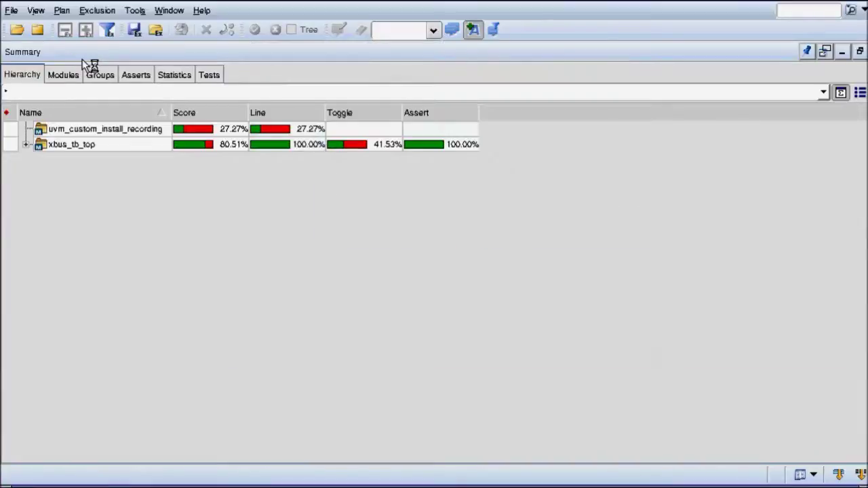
pyautogui.click(98, 76)
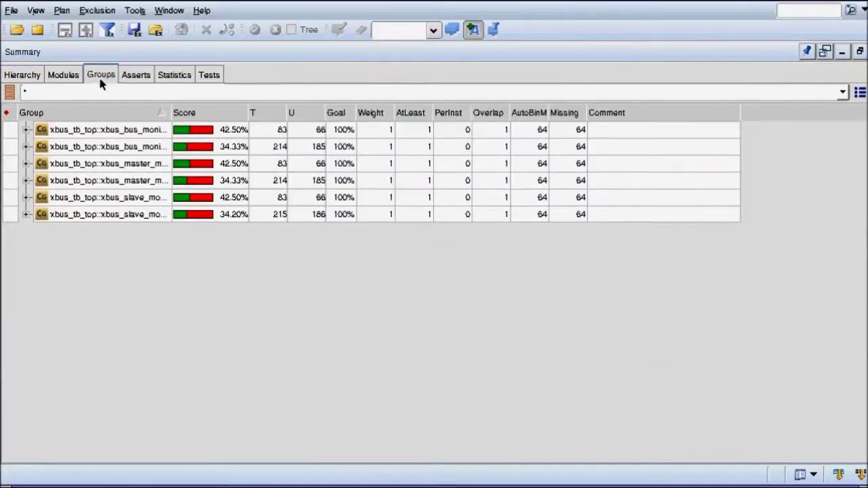
pyautogui.moveTo(170, 112); pyautogui.dragTo(283, 116)
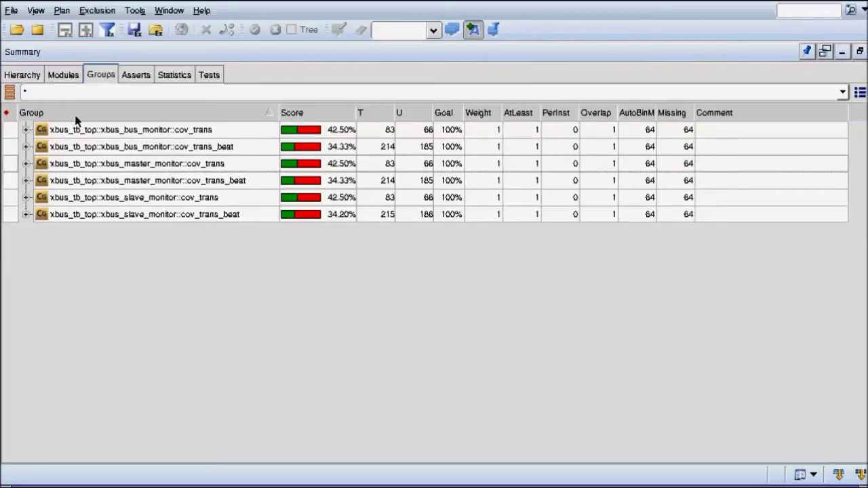
pyautogui.moveTo(72, 146)
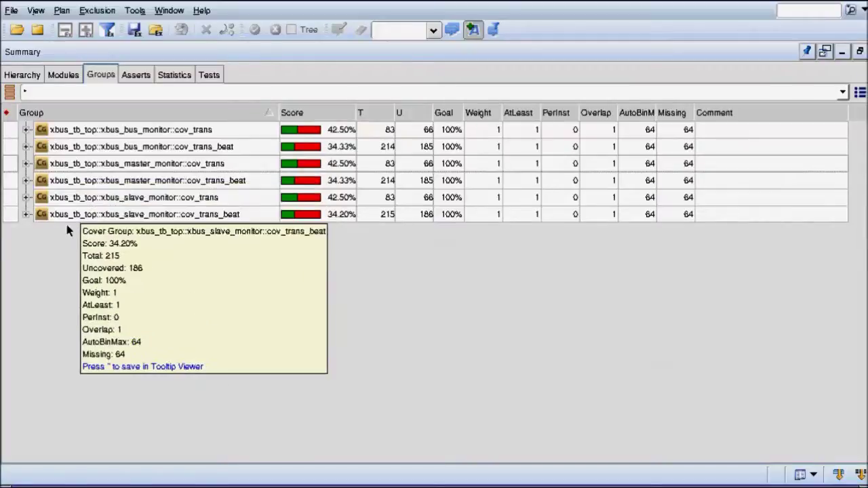
# Show covergroups as an instance tree and expand uvm_test_top three levels deep
pyautogui.click(10, 94)
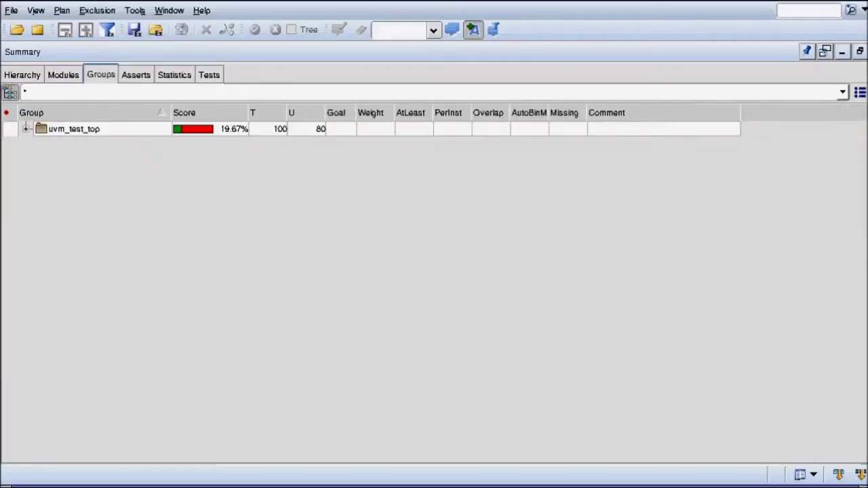
pyautogui.rightClick(57, 132)
pyautogui.moveTo(134, 277)
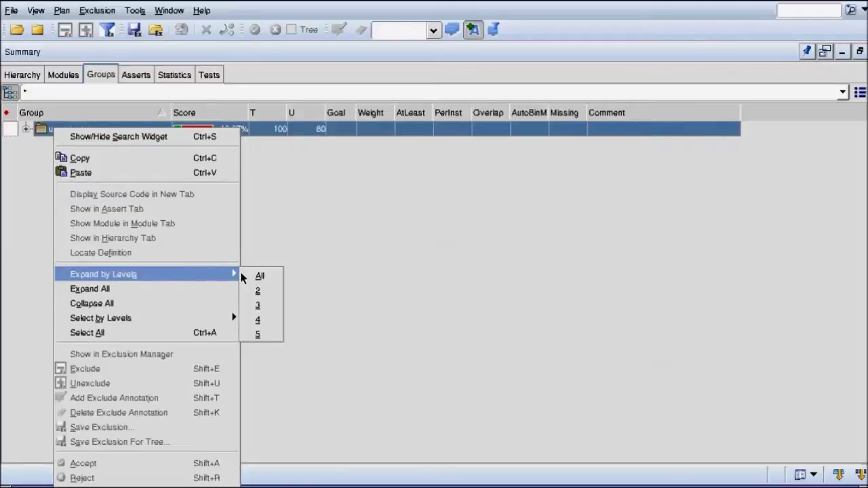
pyautogui.click(266, 304)
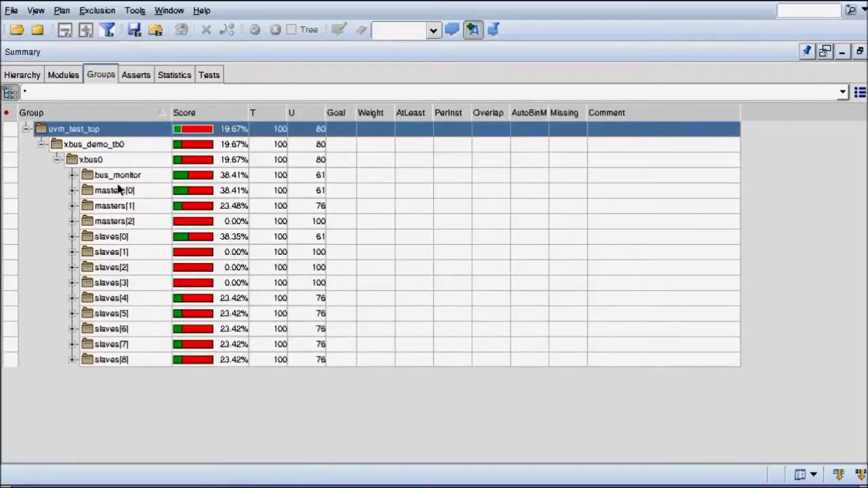
# Expand masters[2] and select its monitor, which is at 0.00%
pyautogui.moveTo(118, 190)
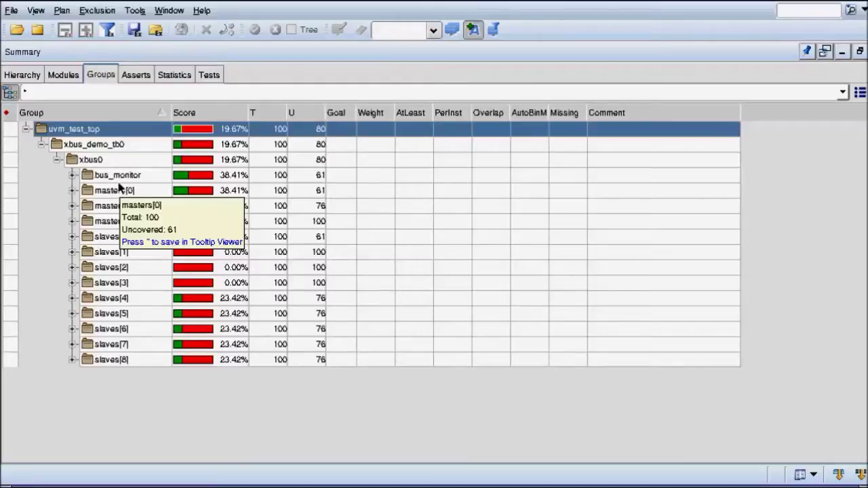
pyautogui.moveTo(125, 169)
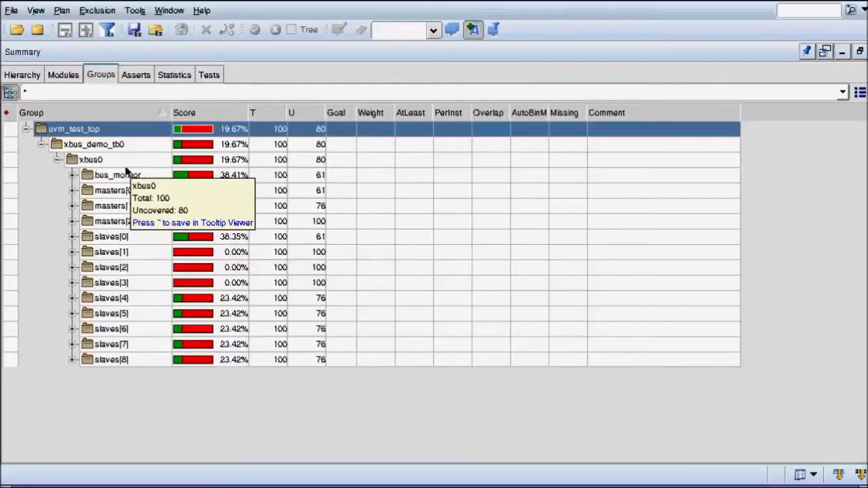
pyautogui.click(72, 223)
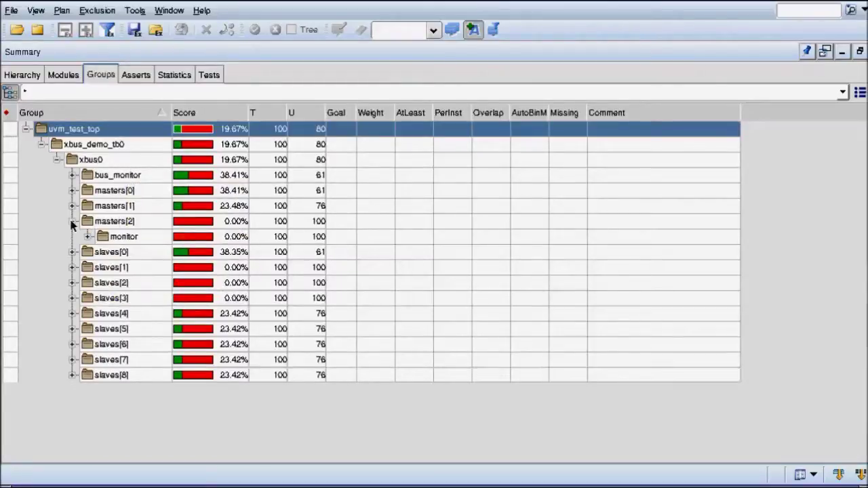
pyautogui.click(122, 239)
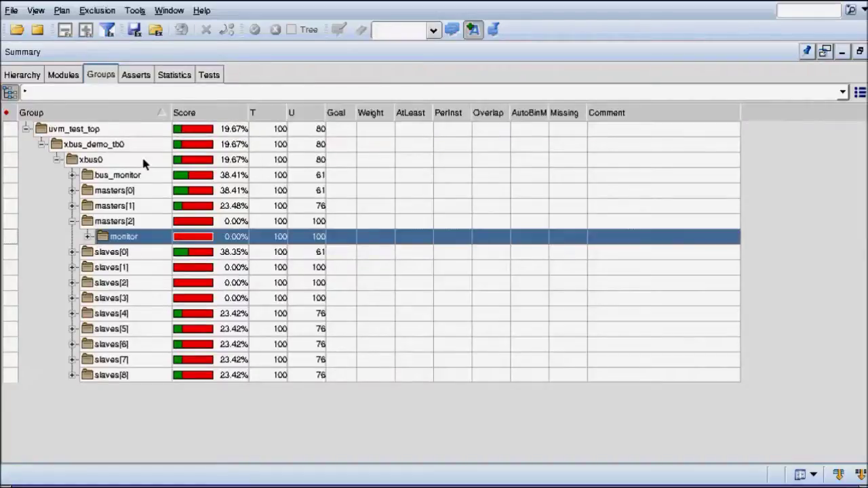
# Widen the Group column and expand masters[1]'s monitor to show the cov_trans and cov_trans_beat coverpoints
pyautogui.moveTo(167, 113); pyautogui.dragTo(223, 129)
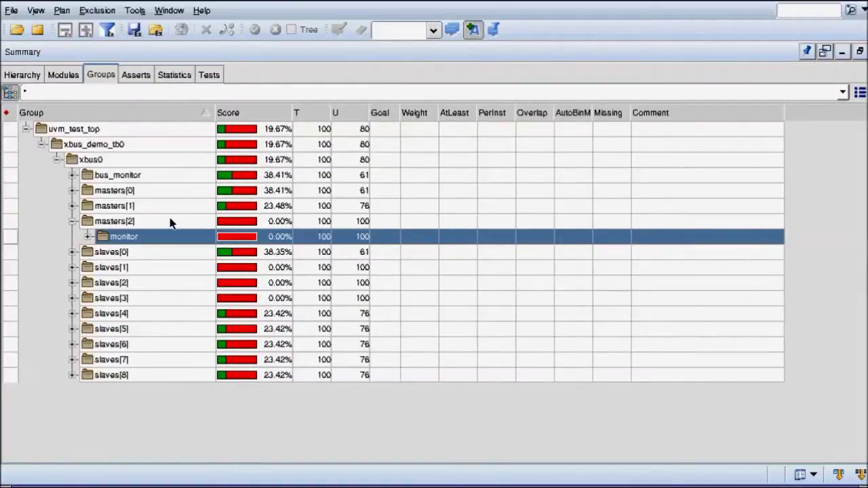
pyautogui.moveTo(171, 224)
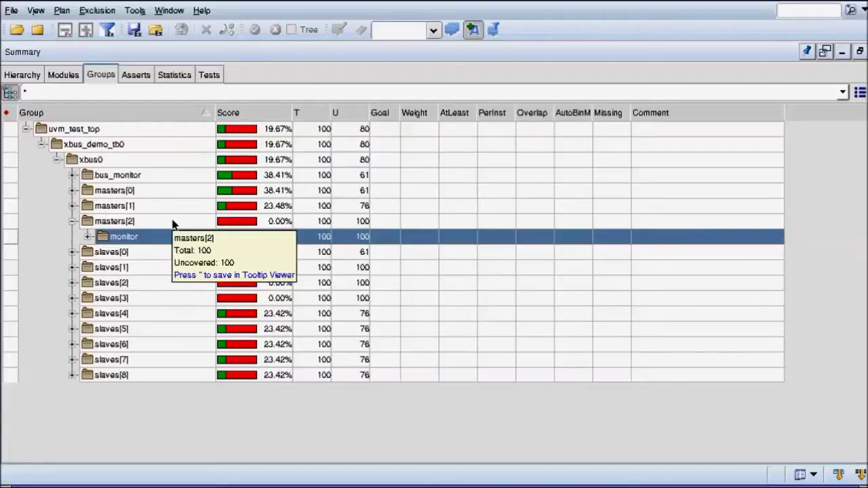
pyautogui.moveTo(171, 247)
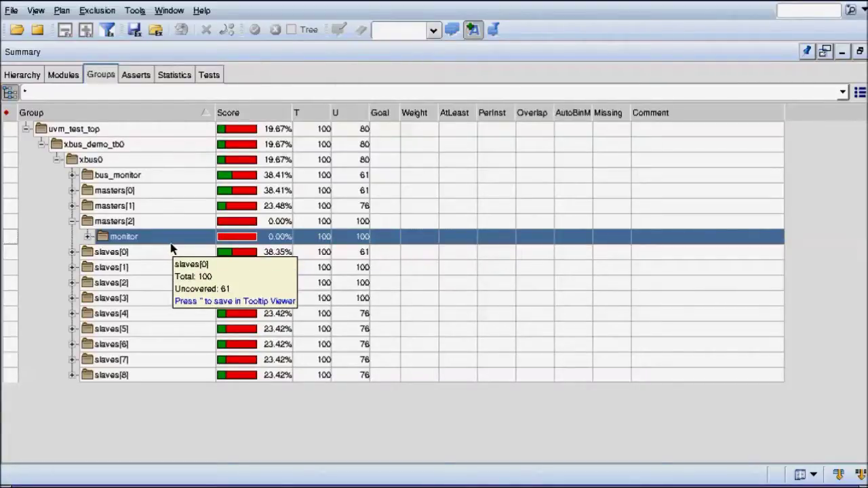
pyautogui.click(71, 207)
pyautogui.click(119, 226)
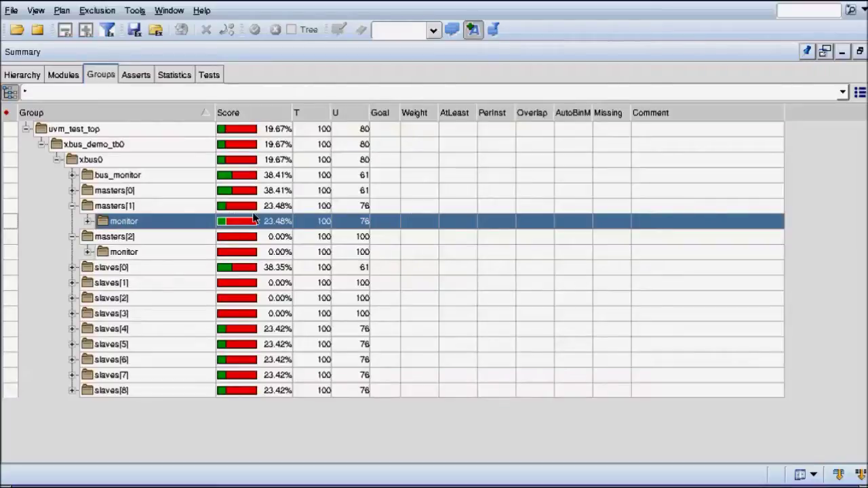
pyautogui.click(89, 221)
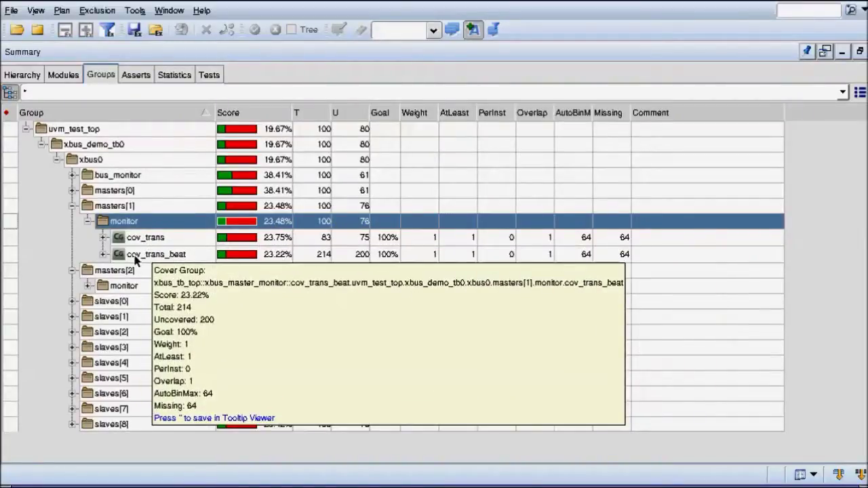
pyautogui.click(102, 238)
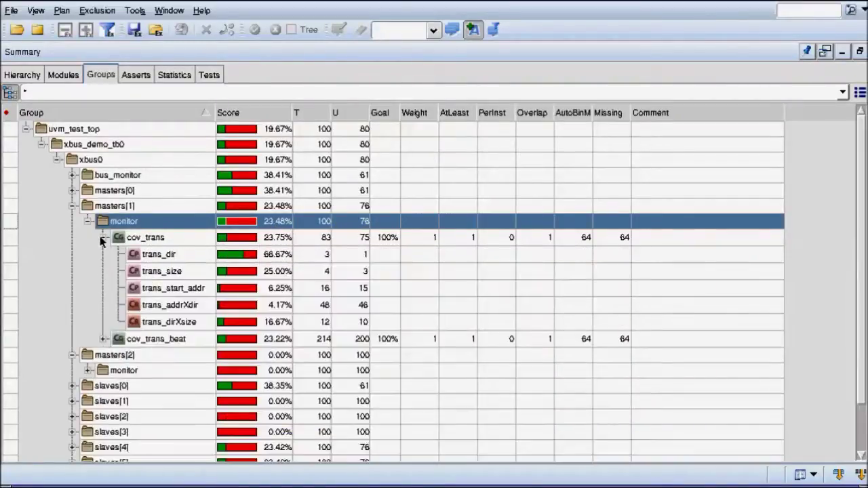
pyautogui.click(103, 339)
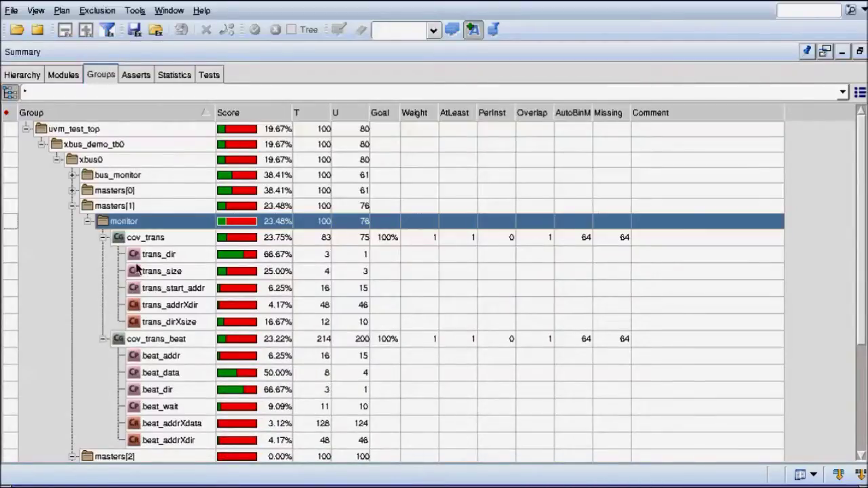
# Collapse the cov_trans, cov_trans_beat and monitor nodes and return to the flat covergroup list
pyautogui.click(102, 238)
pyautogui.click(102, 254)
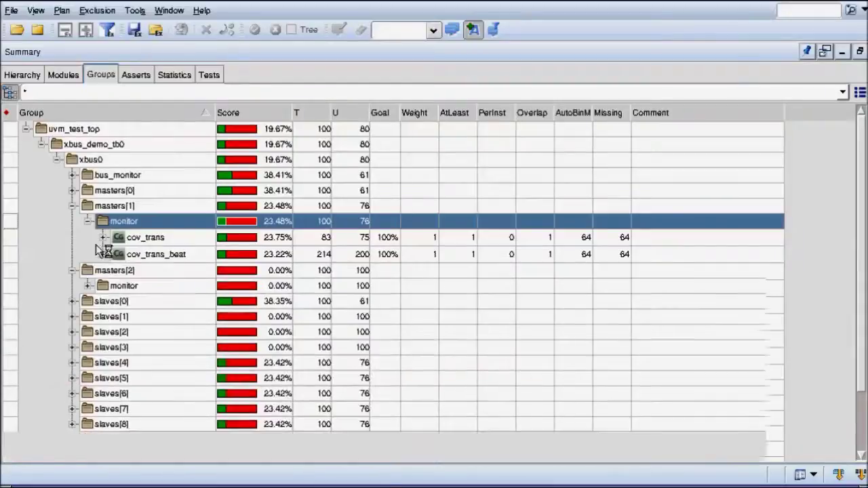
pyautogui.click(88, 221)
pyautogui.click(15, 95)
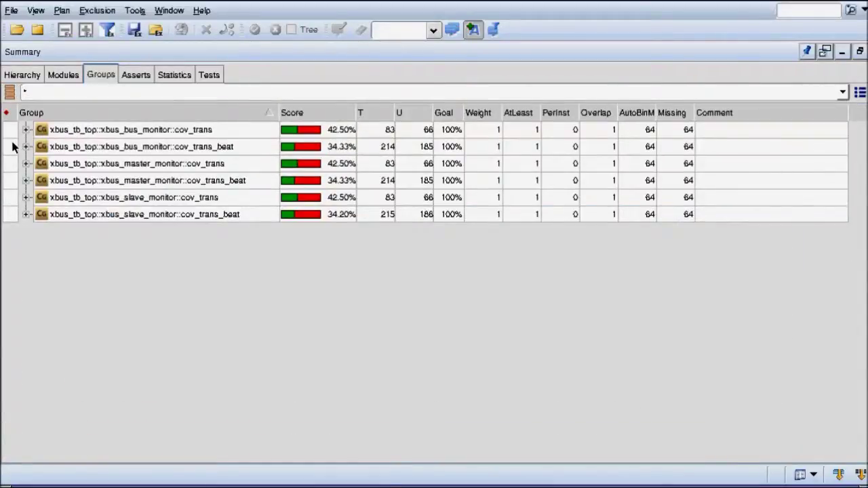
pyautogui.moveTo(67, 134)
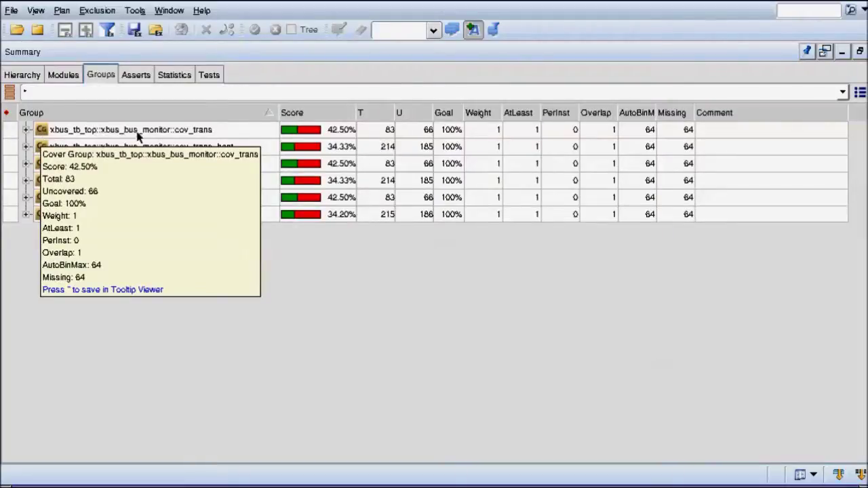
pyautogui.click(10, 93)
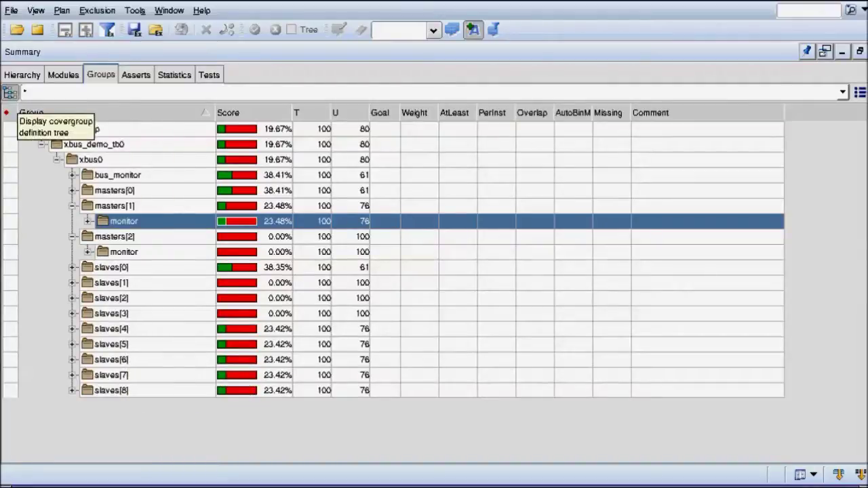
pyautogui.click(10, 92)
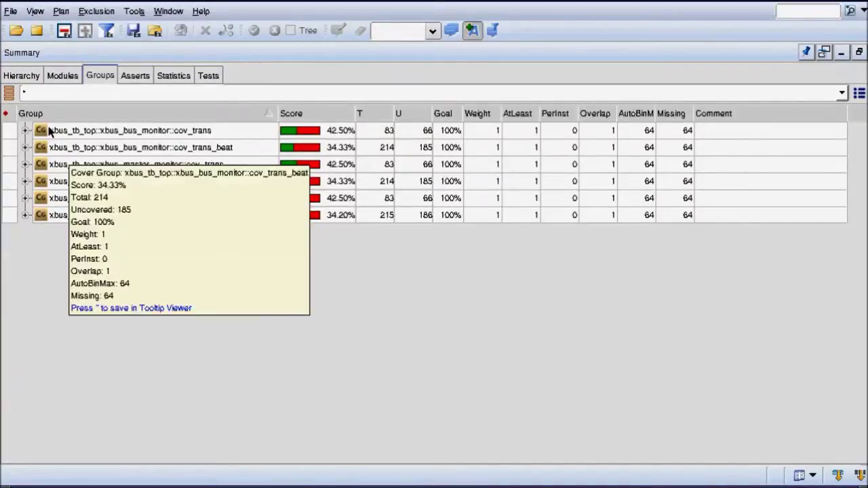
pyautogui.moveTo(92, 135)
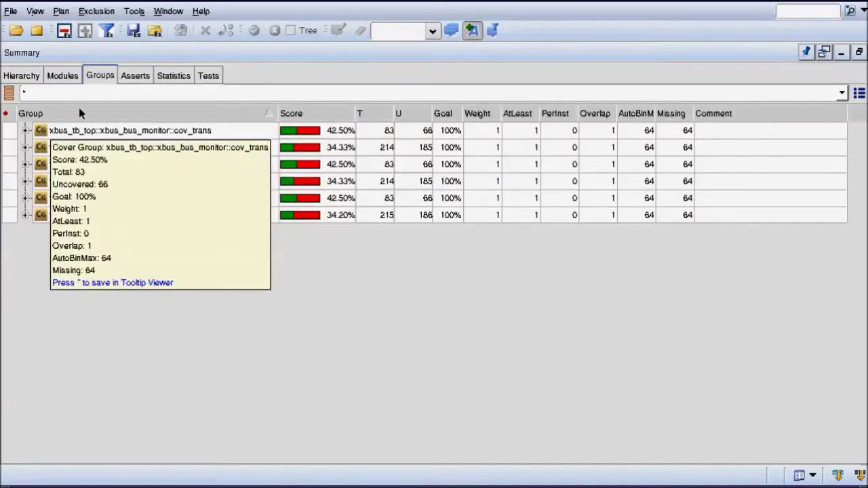
# In the instance tree, open the coverage details for the trans_size coverpoint
pyautogui.click(10, 93)
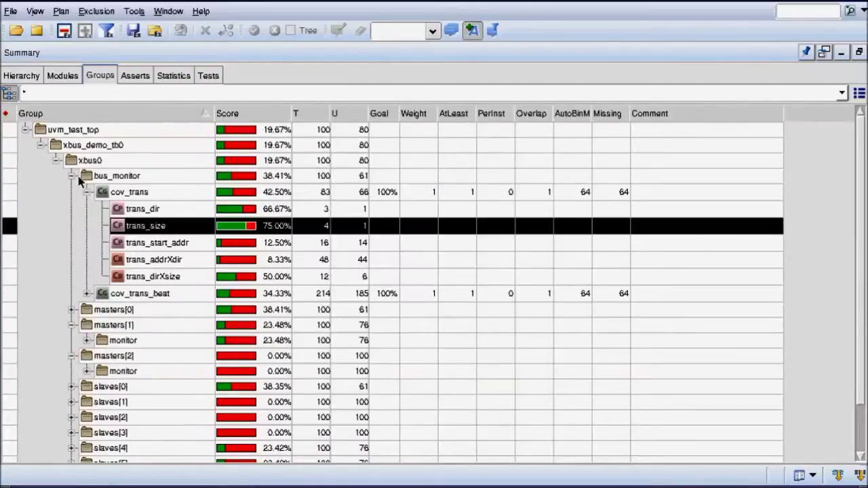
pyautogui.click(142, 209)
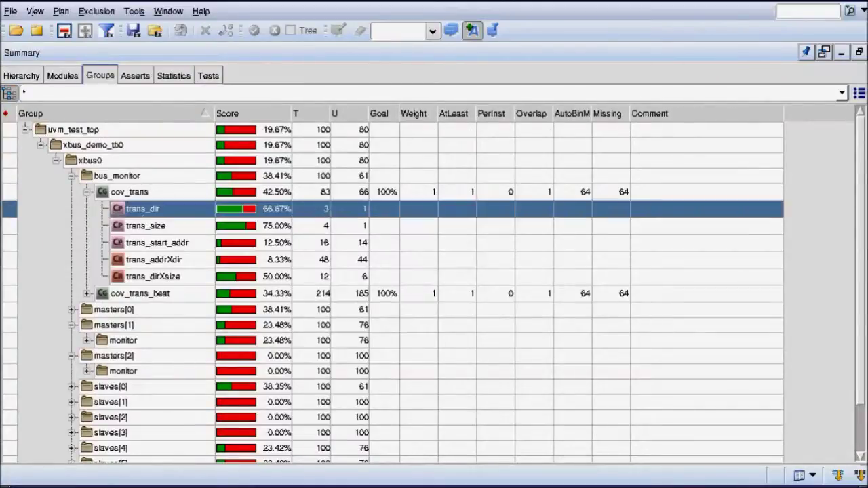
pyautogui.click(146, 227)
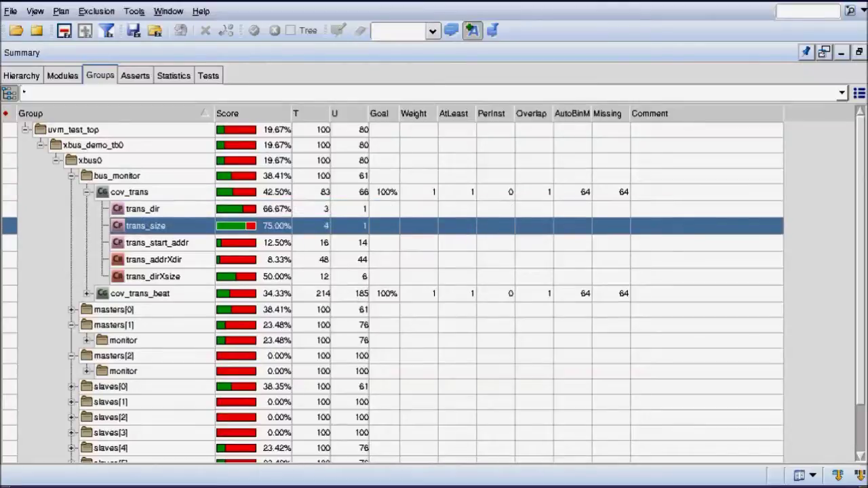
pyautogui.doubleClick(147, 227)
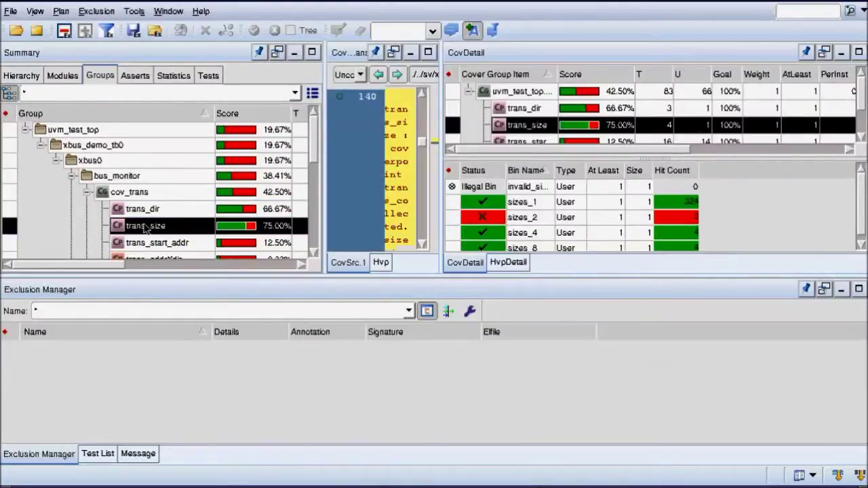
# Show the trans_size bins and drag the splitter down so the bin rows and hit counts fit
pyautogui.click(518, 109)
pyautogui.click(522, 125)
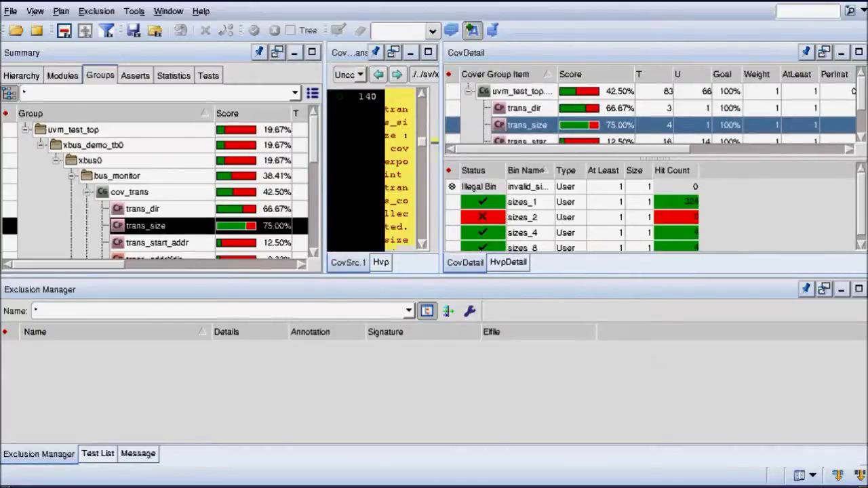
pyautogui.moveTo(564, 276); pyautogui.dragTo(564, 339)
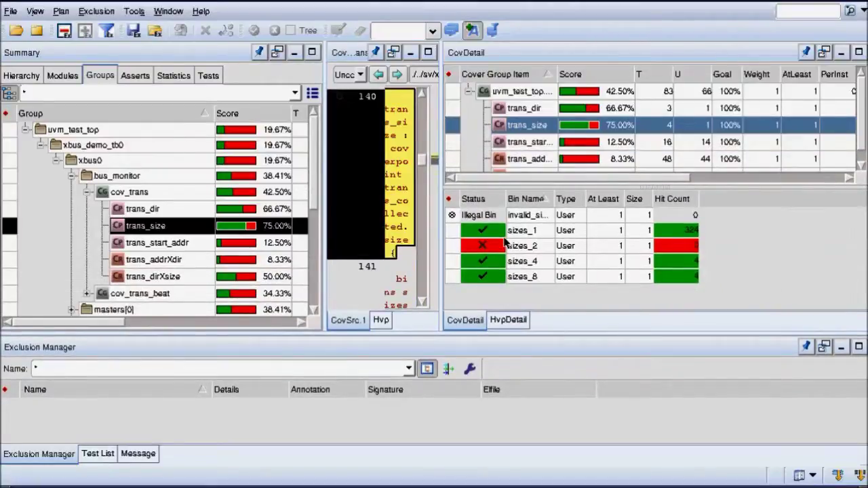
pyautogui.moveTo(504, 245)
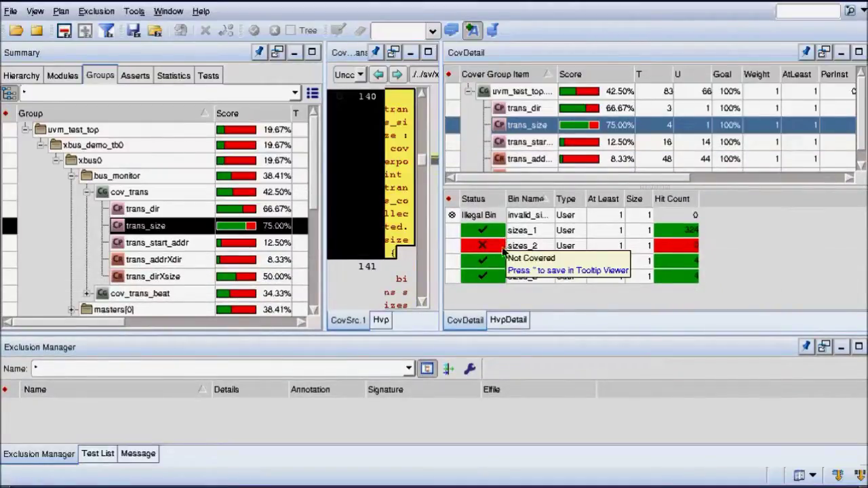
# List the associated tests for the sizes_4 bin, then for the sizes_8 bin
pyautogui.click(500, 262)
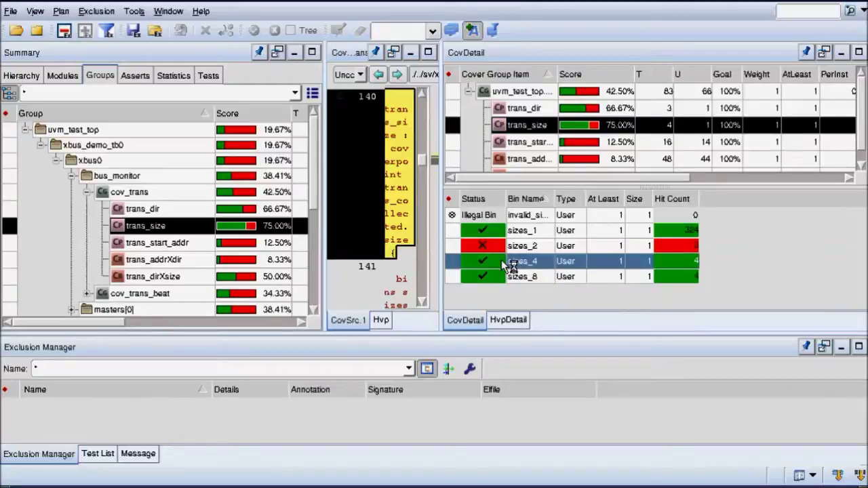
pyautogui.rightClick(503, 265)
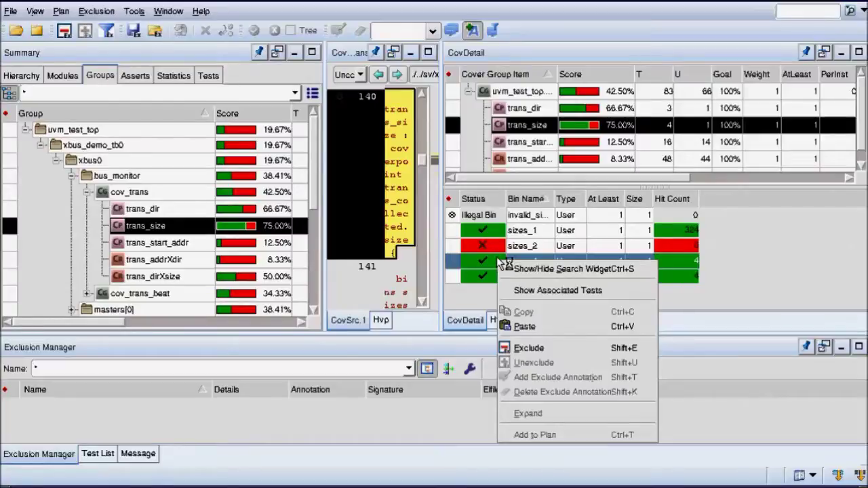
pyautogui.click(536, 292)
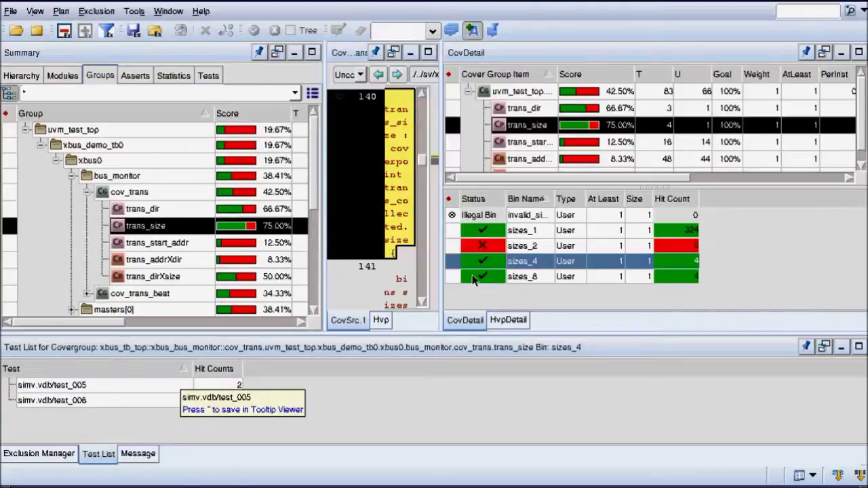
pyautogui.moveTo(472, 279)
pyautogui.moveTo(229, 391)
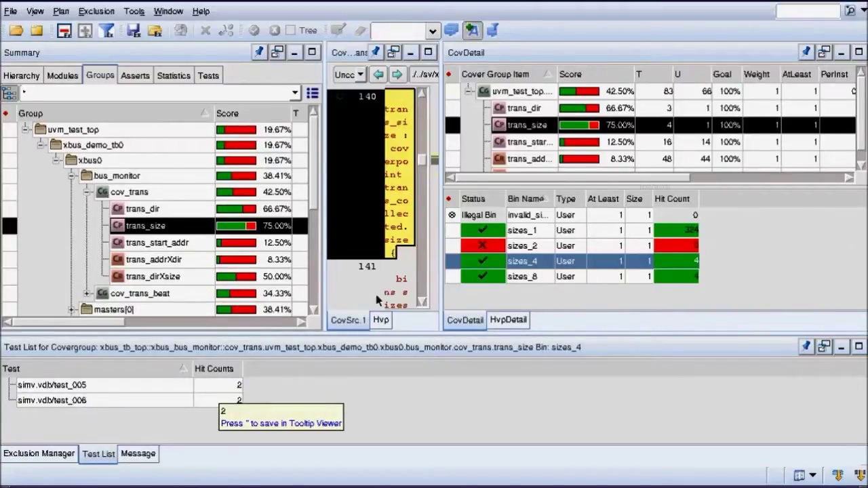
pyautogui.click(495, 279)
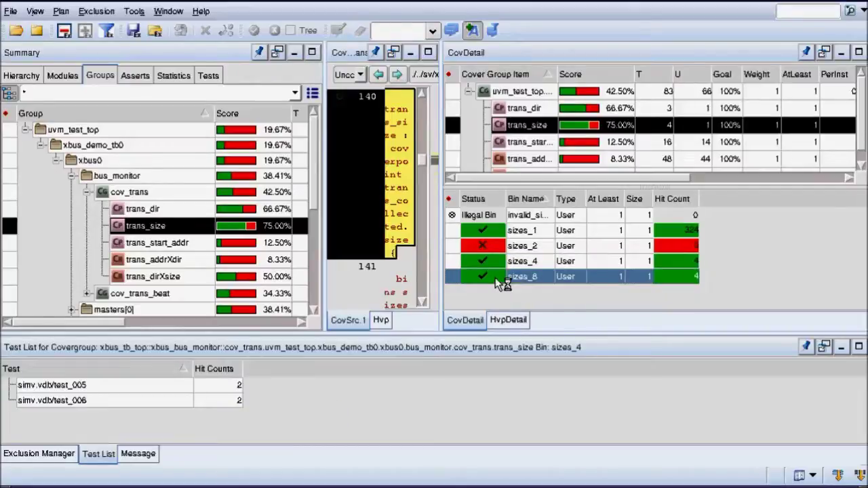
pyautogui.rightClick(500, 281)
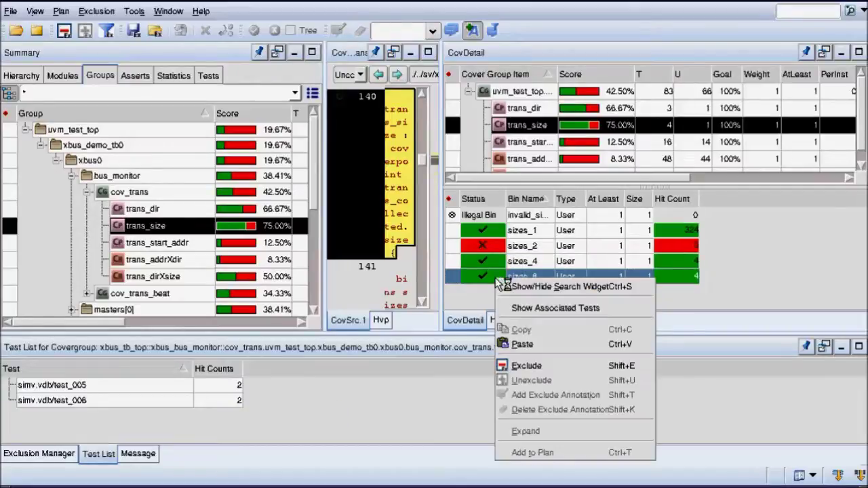
pyautogui.click(522, 309)
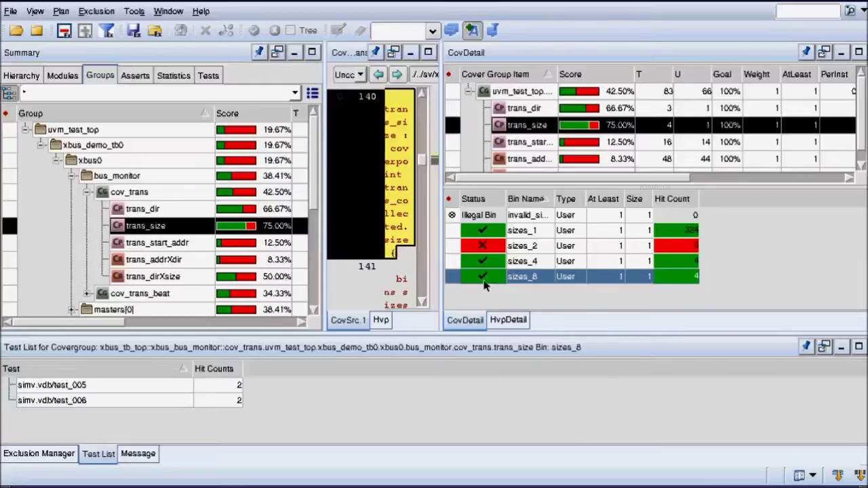
# List the associated tests for the sizes_1 bin, then show the Asserts list in Summary
pyautogui.rightClick(507, 234)
pyautogui.click(526, 263)
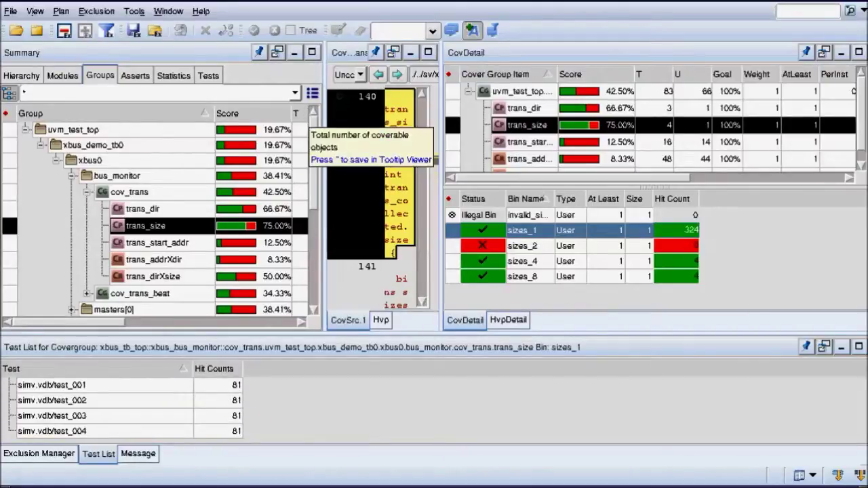
pyautogui.click(134, 76)
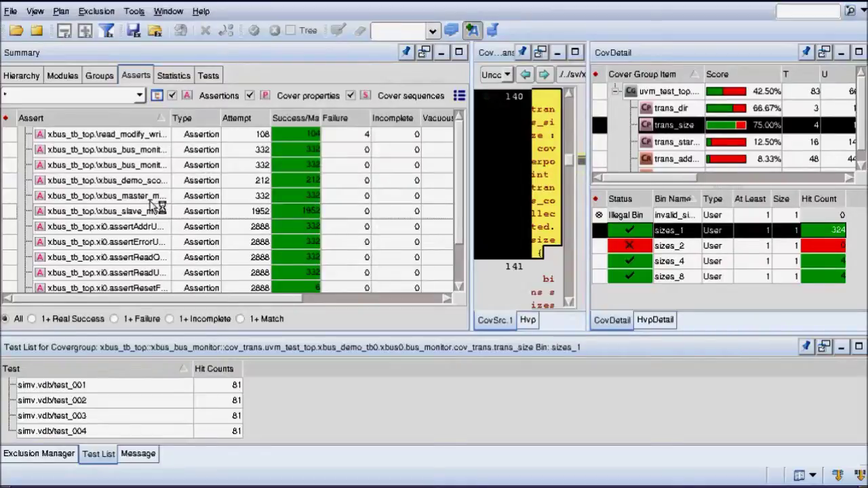
# List the tests for assertion assertAddrUnknown and enlarge the Test List to show all six tests
pyautogui.click(140, 227)
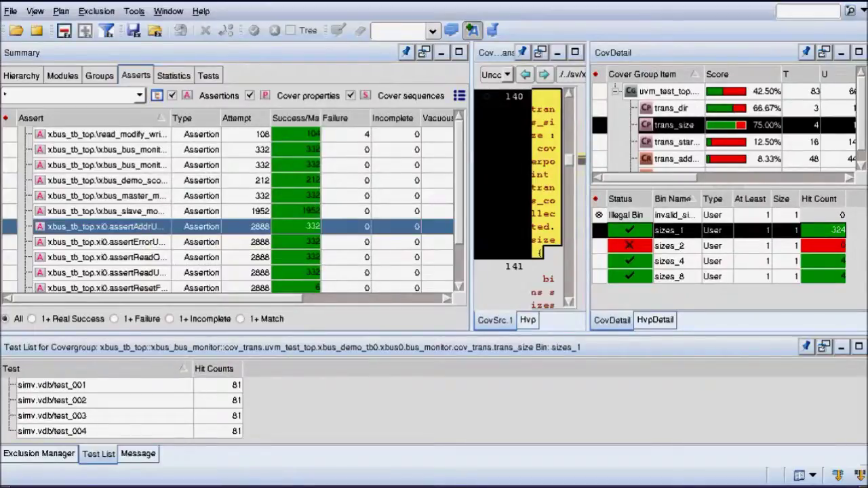
pyautogui.rightClick(139, 228)
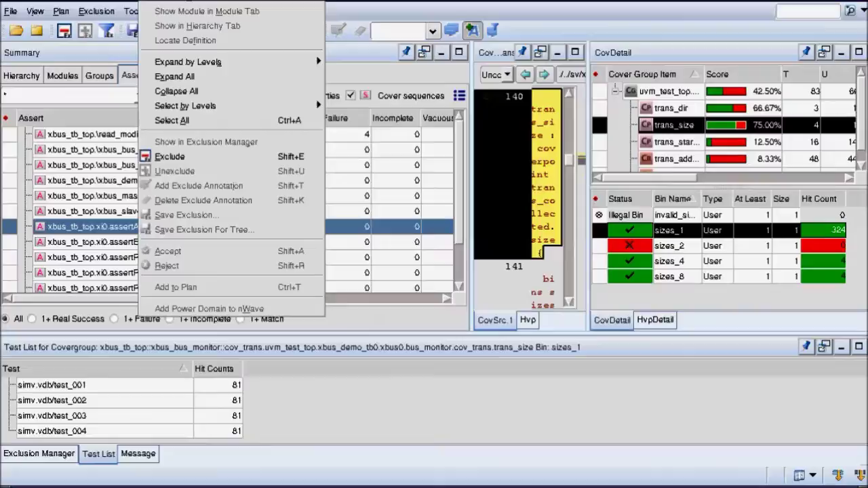
pyautogui.press('Escape')
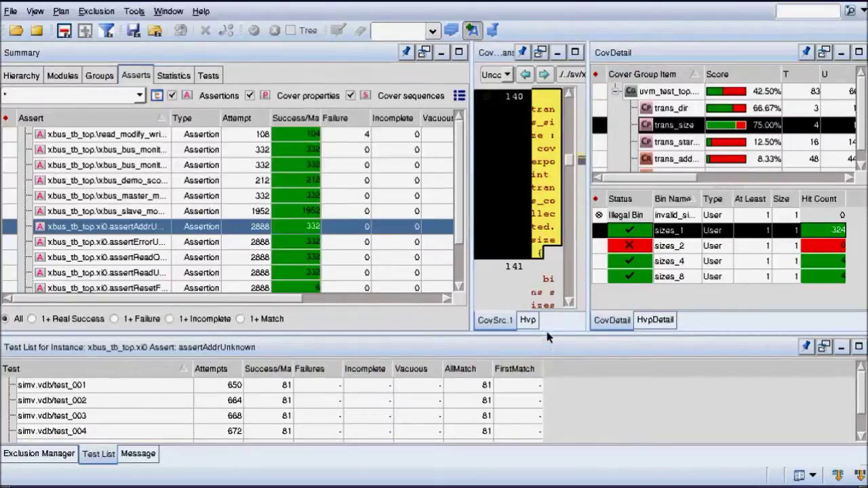
pyautogui.moveTo(547, 333); pyautogui.dragTo(547, 287)
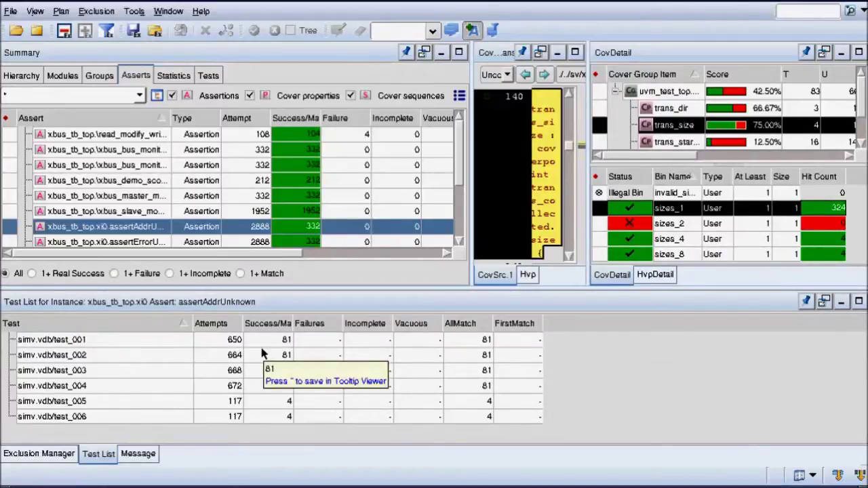
pyautogui.moveTo(301, 293); pyautogui.dragTo(293, 349)
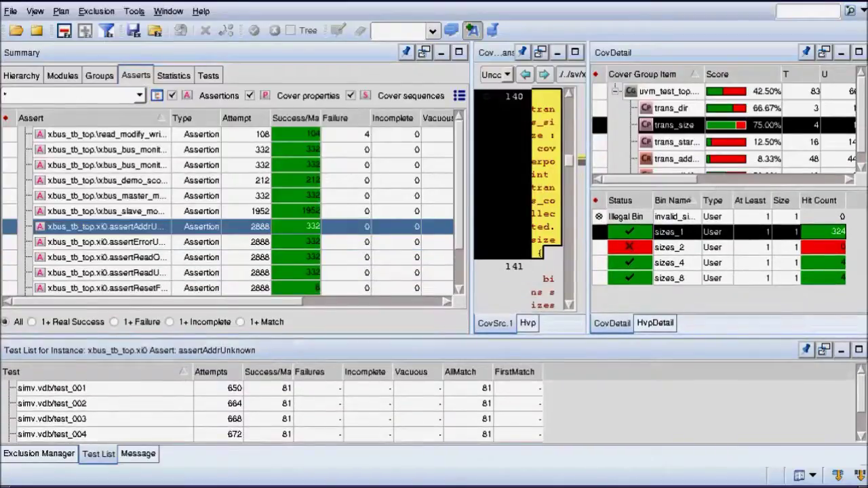
pyautogui.click(22, 75)
# Expand xbus_tb_top, show line coverage for dut, and widen the source view
pyautogui.click(25, 148)
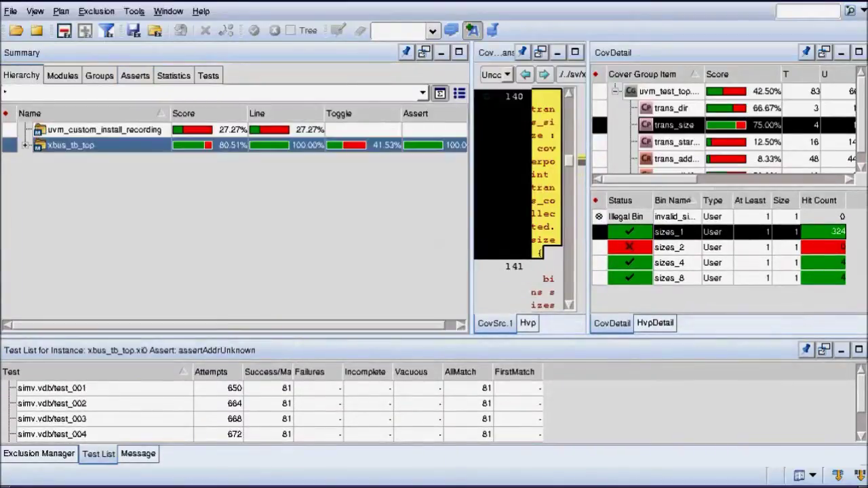
pyautogui.click(25, 146)
pyautogui.click(68, 161)
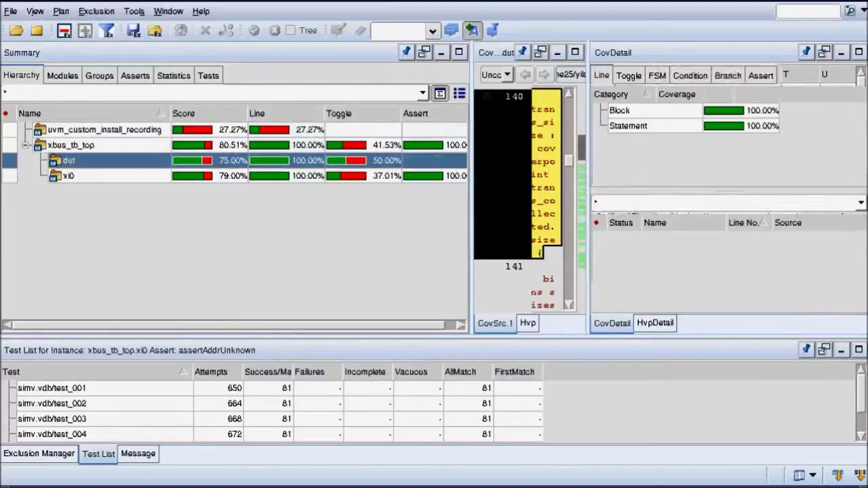
pyautogui.moveTo(472, 193); pyautogui.dragTo(258, 192)
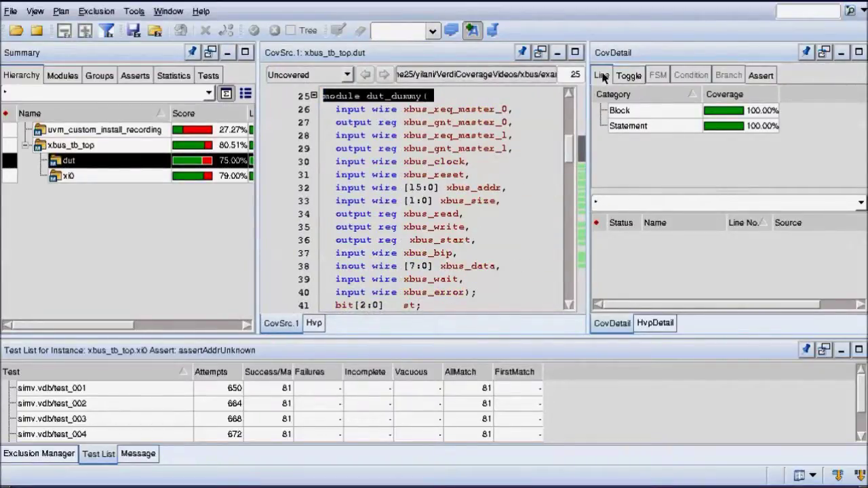
pyautogui.moveTo(572, 151); pyautogui.dragTo(581, 183)
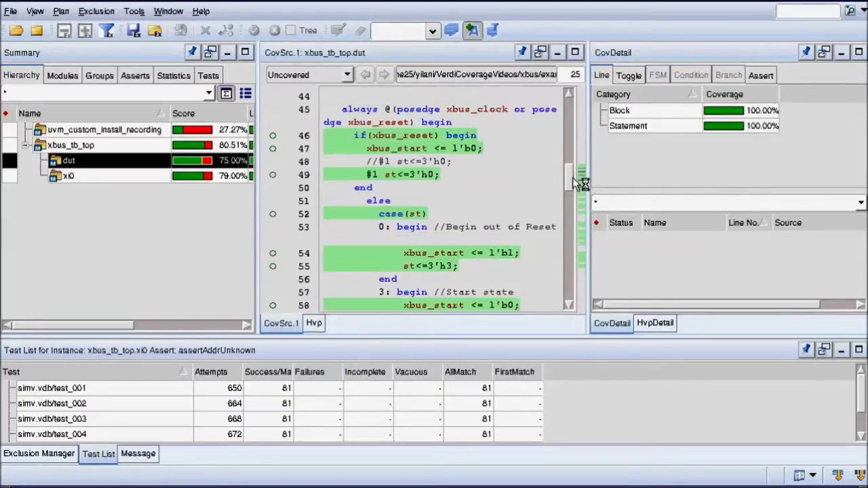
# List the tests covering line 54 (xbus_start) of dut_dummy.v: test_001 through test_006
pyautogui.doubleClick(435, 255)
pyautogui.rightClick(439, 257)
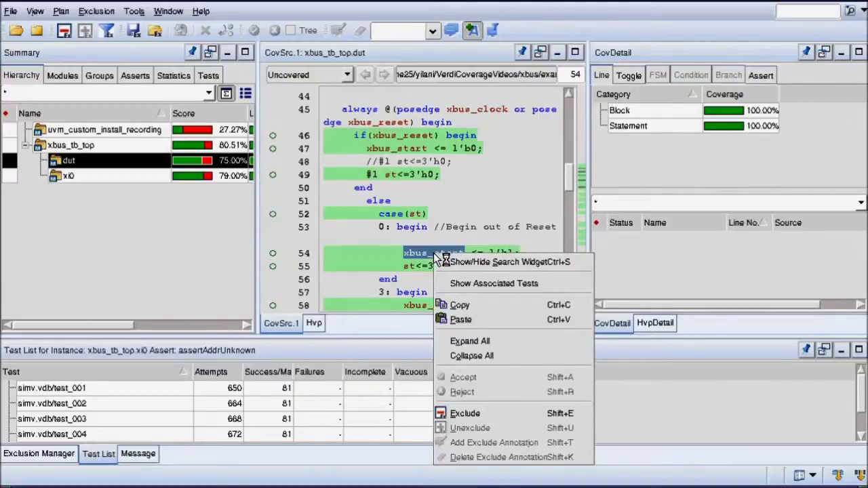
pyautogui.click(465, 283)
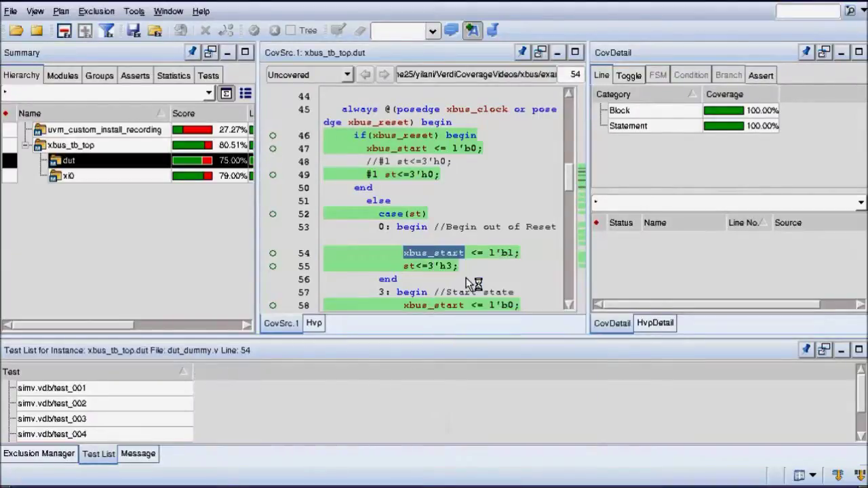
pyautogui.scroll(-1, 146, 400)
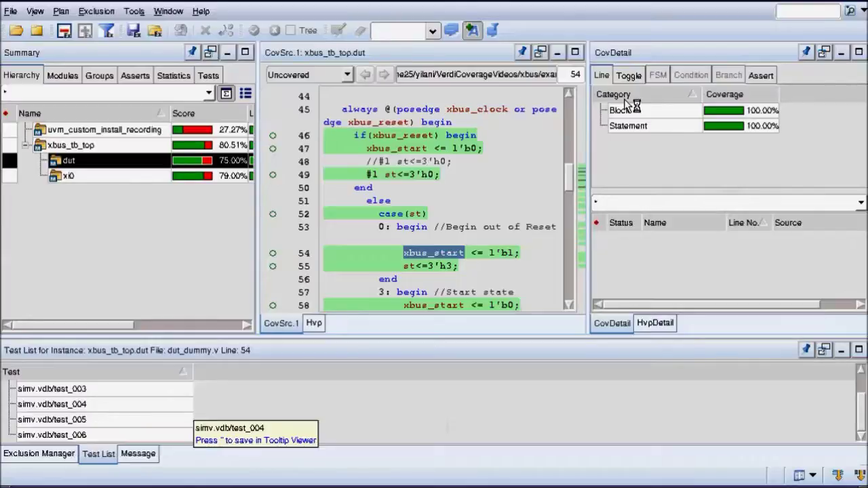
# From the Toggle details of xbus_addr[15:0], list the tests for bit xbus_addr[3]: test_005 and test_006
pyautogui.click(622, 76)
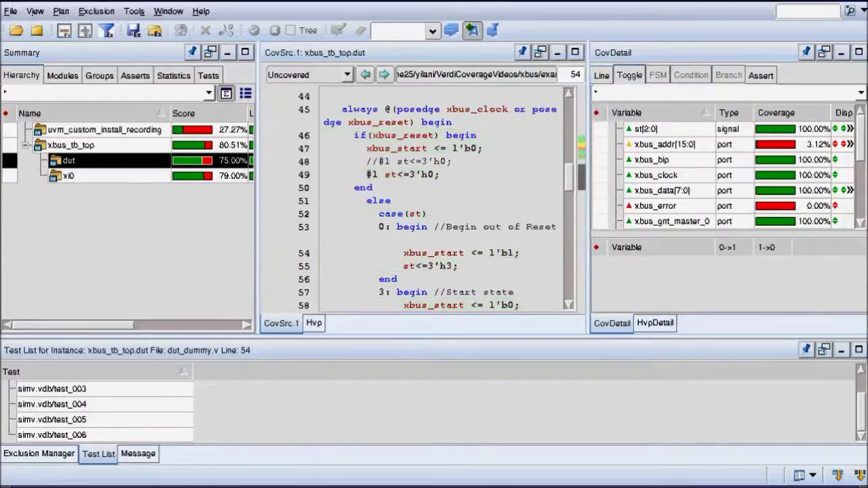
pyautogui.click(655, 146)
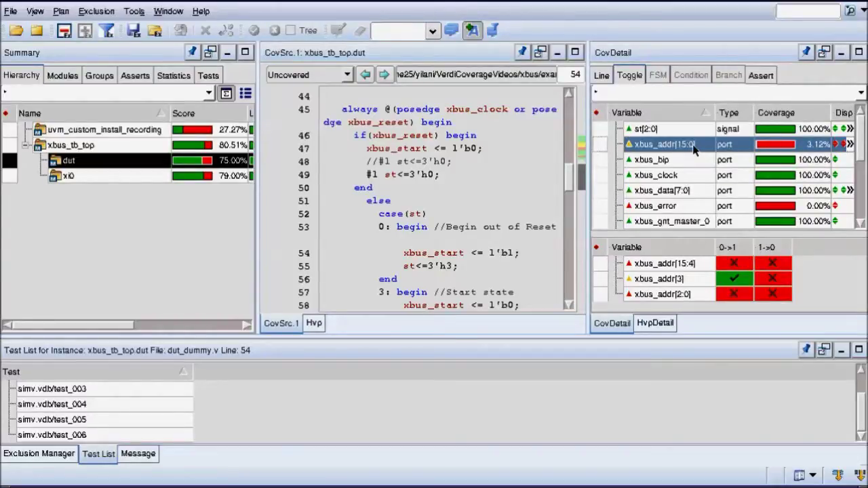
pyautogui.click(671, 282)
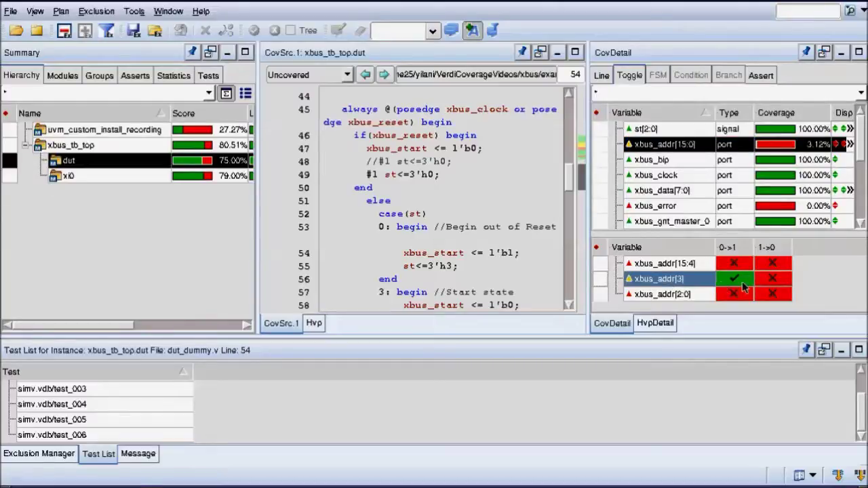
pyautogui.rightClick(678, 284)
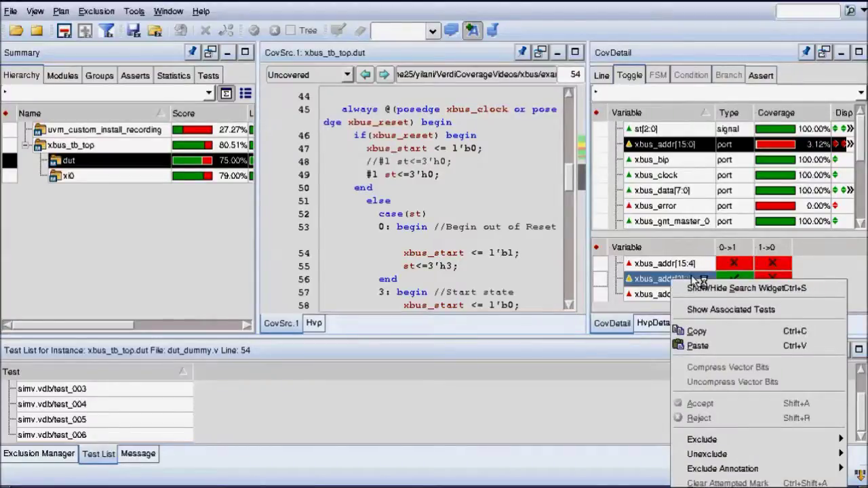
pyautogui.click(714, 311)
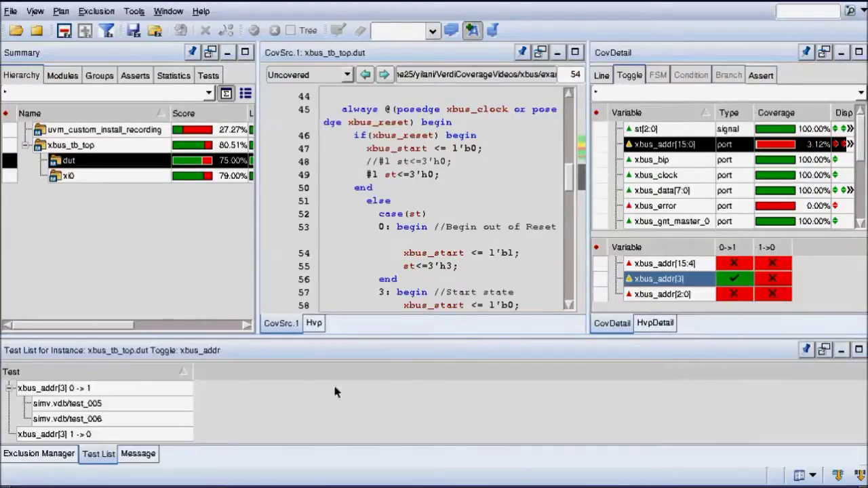